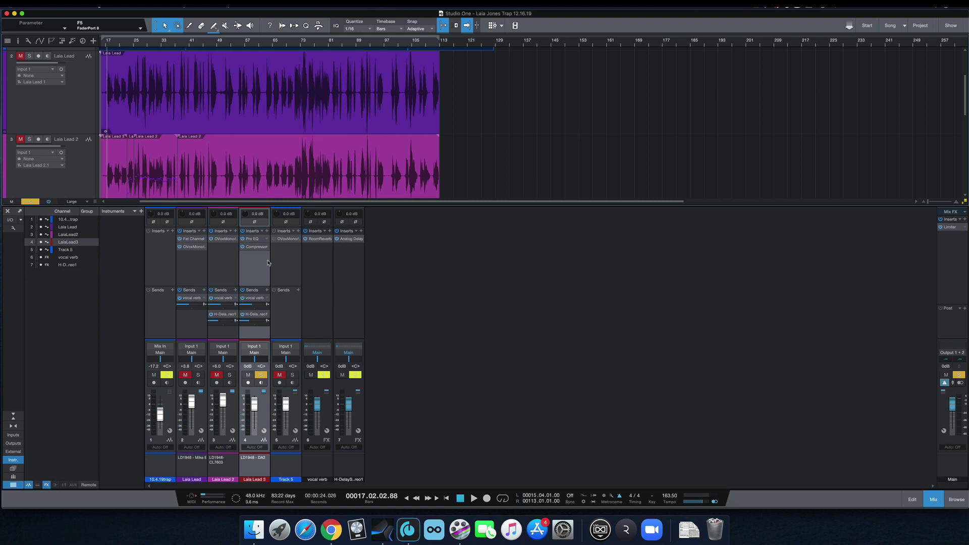
- Open and close Laia Lead 3's Pro EQ editor, stepping the channel selection away and back
{"action": "left_click", "coordinate": [255, 239]}
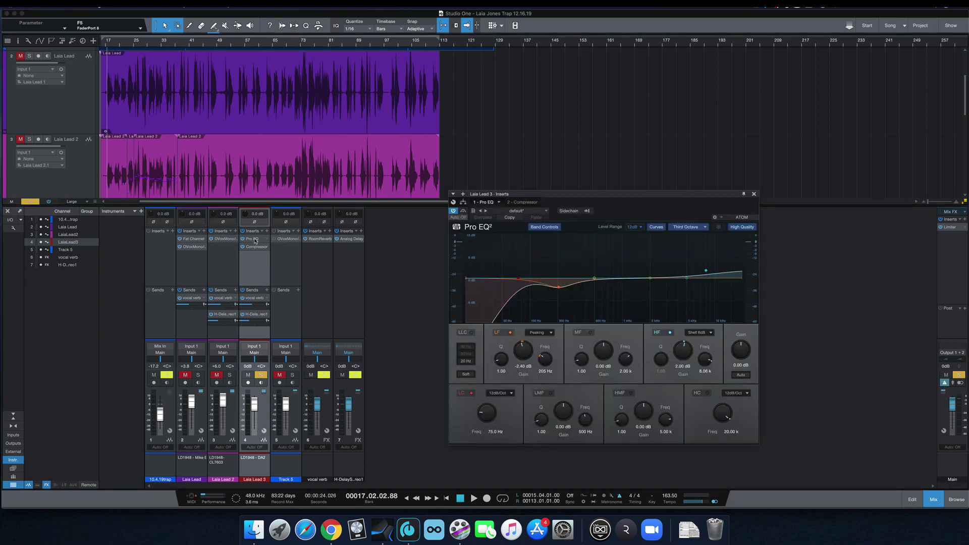
{"action": "left_click", "coordinate": [255, 240]}
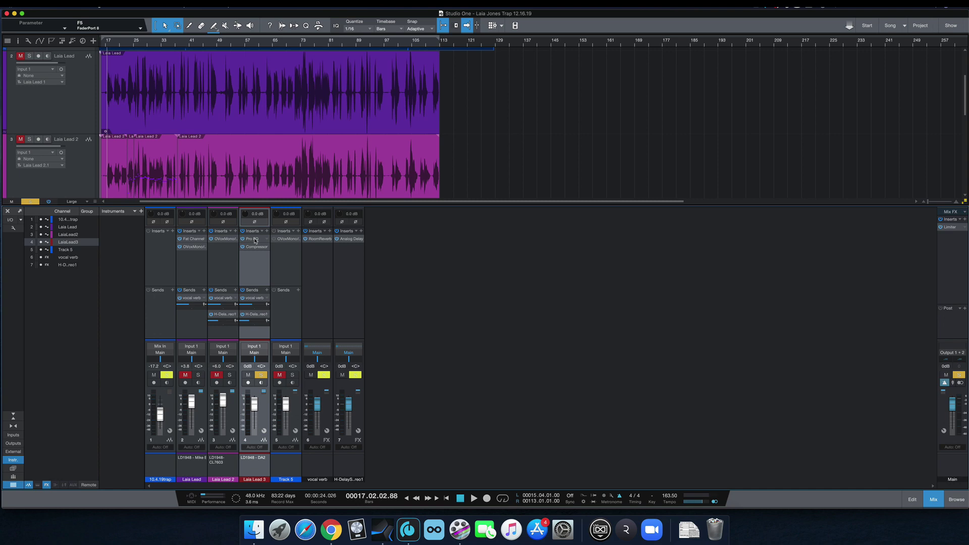
{"action": "key", "text": "Up"}
{"action": "key", "text": "Up"}
{"action": "key", "text": "Up"}
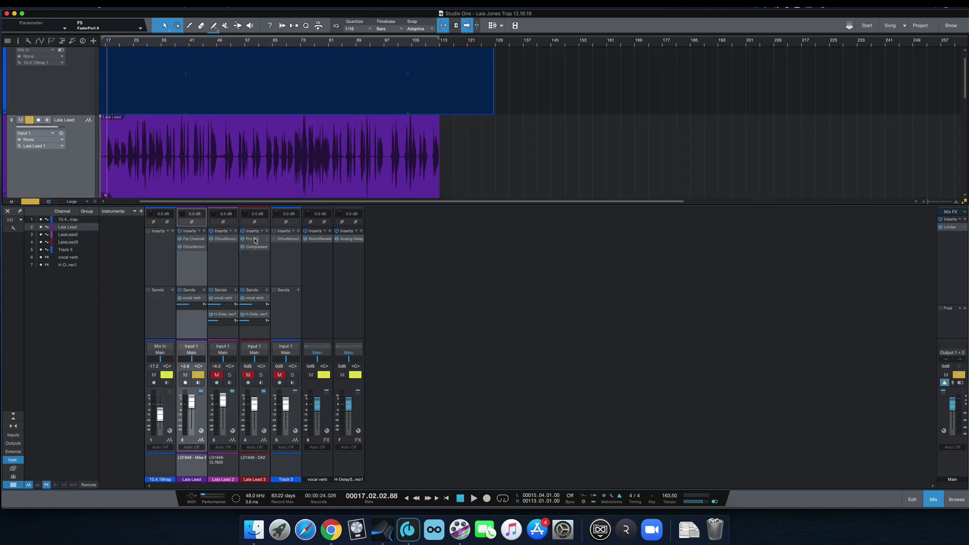
{"action": "key", "text": "Down"}
{"action": "key", "text": "Down"}
{"action": "key", "text": "Down"}
{"action": "key", "text": "Down"}
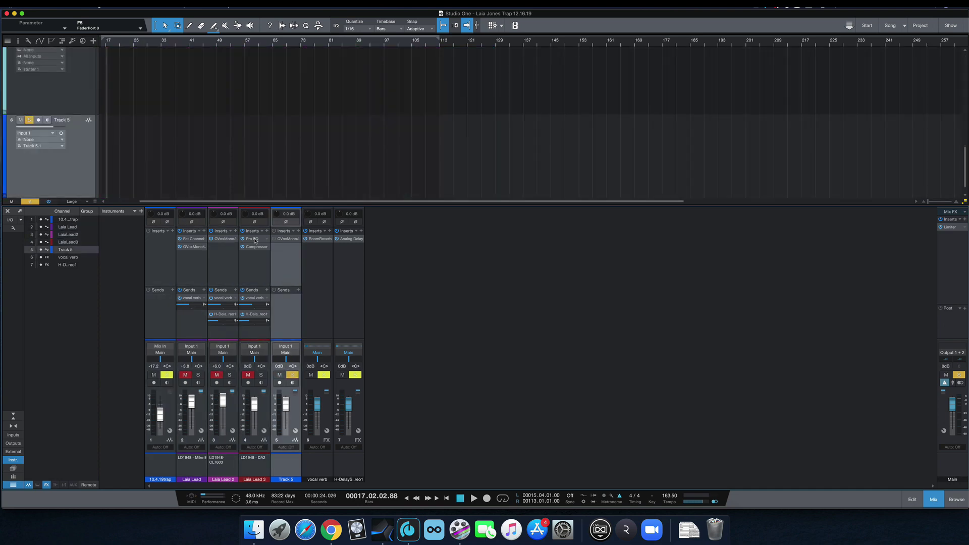
{"action": "key", "text": "Up"}
{"action": "key", "text": "Up"}
{"action": "key", "text": "Up"}
{"action": "key", "text": "Up"}
{"action": "key", "text": "Down"}
{"action": "key", "text": "Down"}
{"action": "key", "text": "Down"}
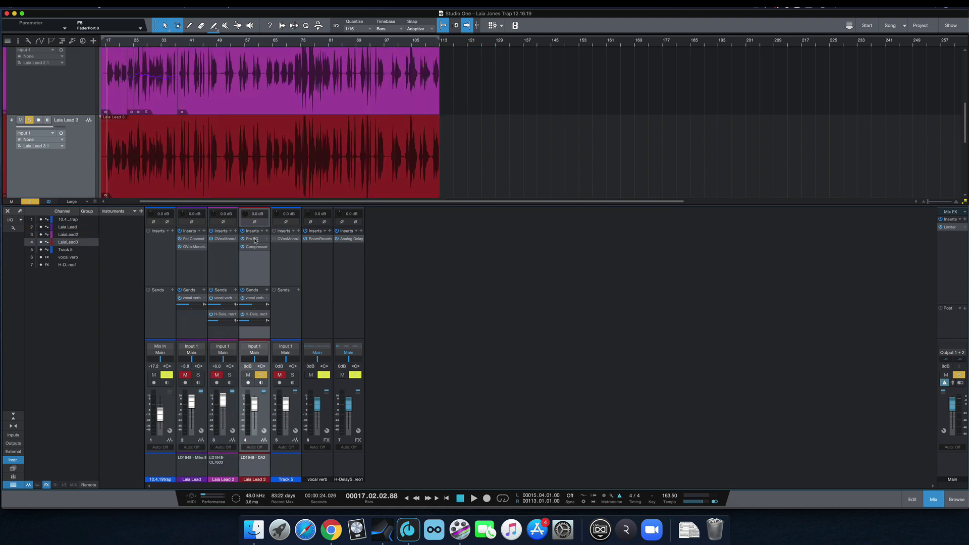
{"action": "left_click", "coordinate": [254, 241]}
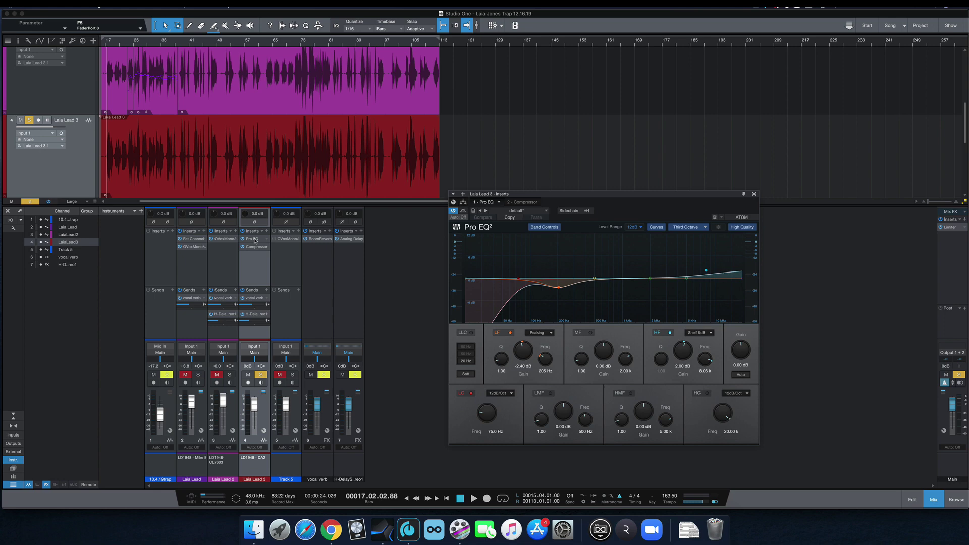
{"action": "left_click", "coordinate": [255, 241]}
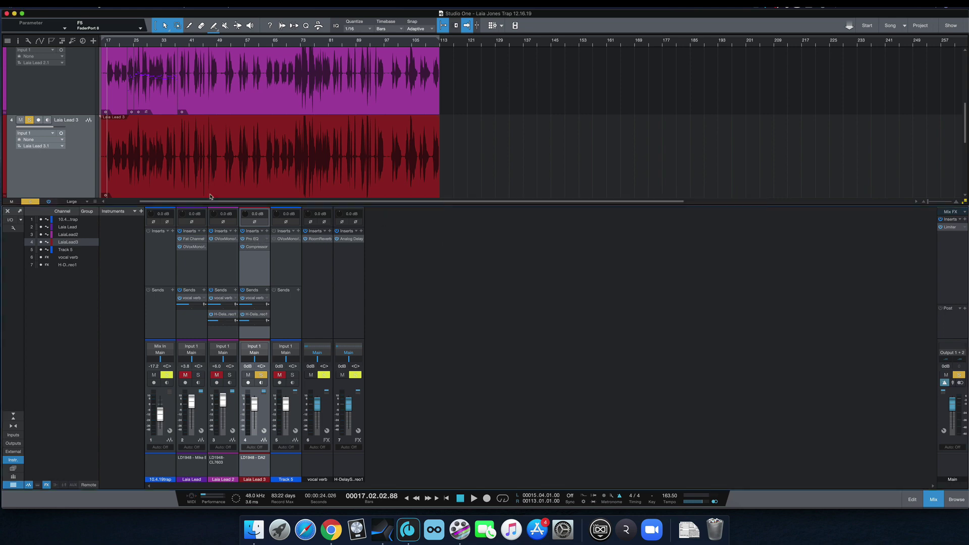
- Look up the Show Channel Editor shortcut in keyboard preferences, then select the Track 5 channel
{"action": "left_click", "coordinate": [38, 12]}
{"action": "left_click", "coordinate": [40, 26]}
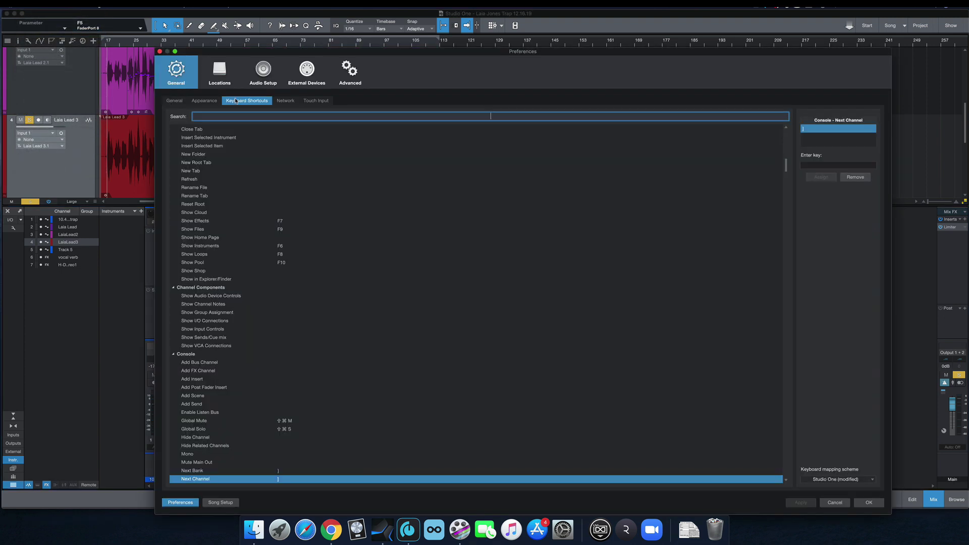
{"action": "type", "text": "show channel"}
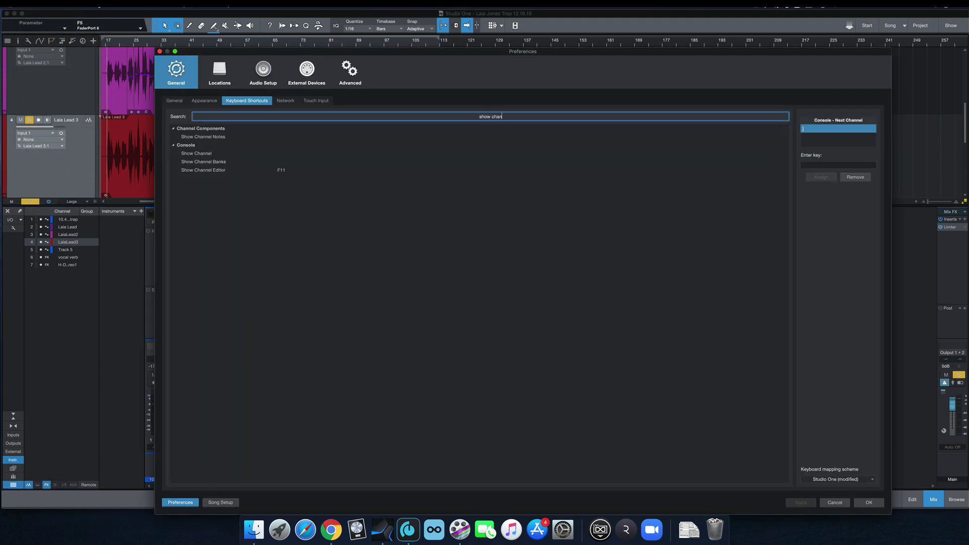
{"action": "left_click", "coordinate": [205, 170]}
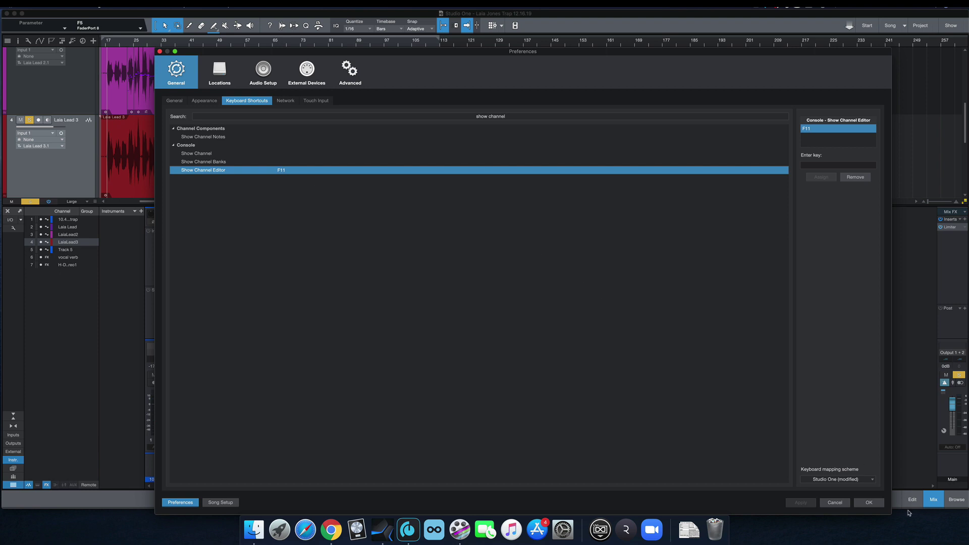
{"action": "left_click", "coordinate": [868, 502]}
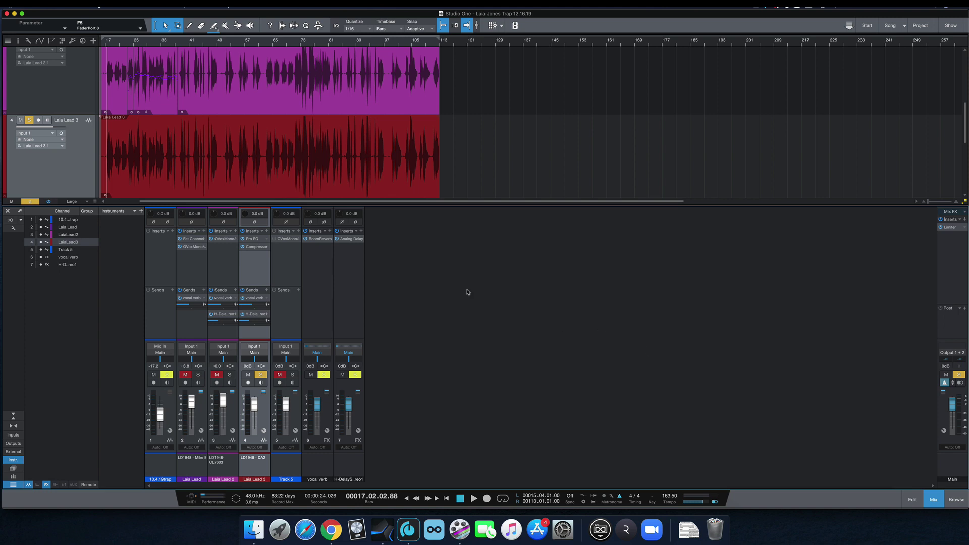
{"action": "left_click", "coordinate": [298, 266]}
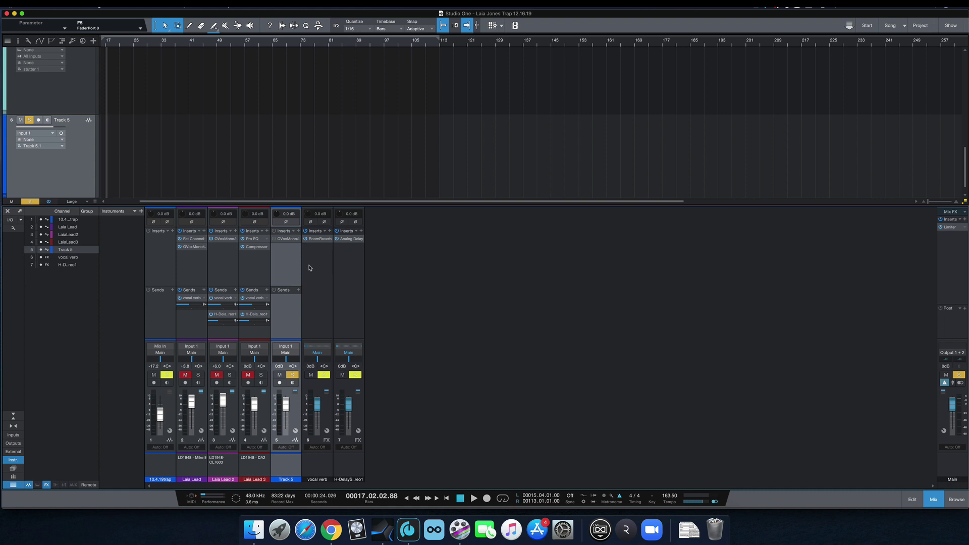
- Check the function-key option in the macOS Keyboard preferences, then go back to all preference panes
{"action": "left_click", "coordinate": [563, 530]}
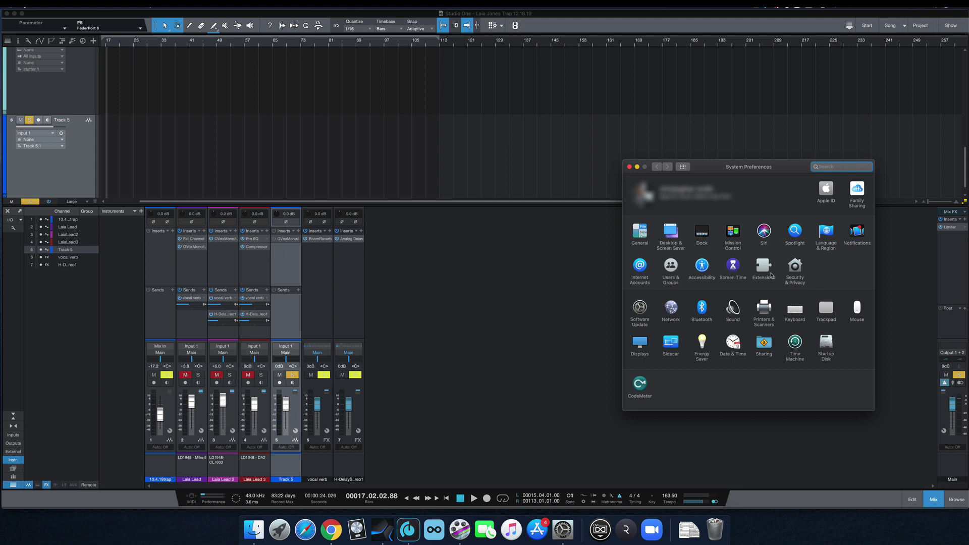
{"action": "left_click", "coordinate": [795, 309]}
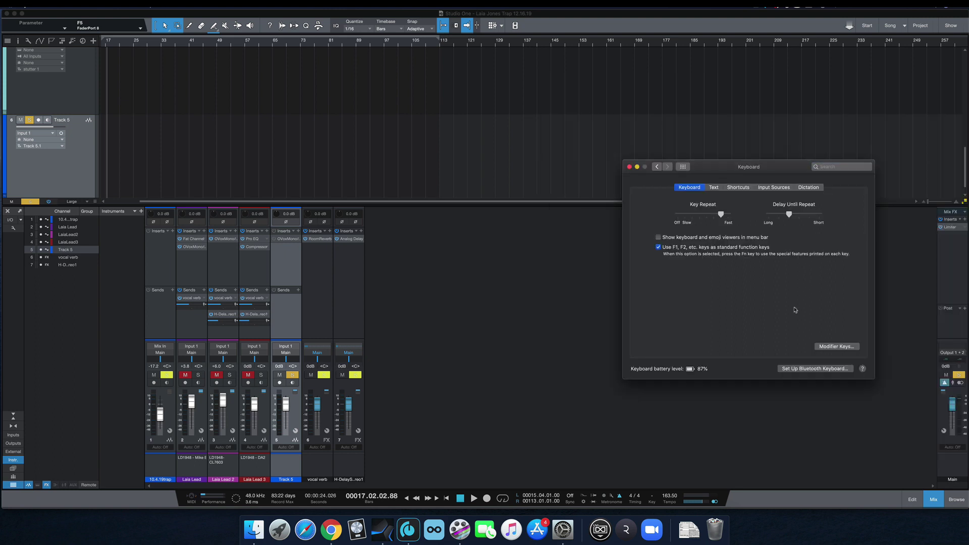
{"action": "left_click", "coordinate": [683, 167]}
- Keep Show Desktop on Right Command in Mission Control settings and close System Preferences
{"action": "left_click", "coordinate": [731, 243]}
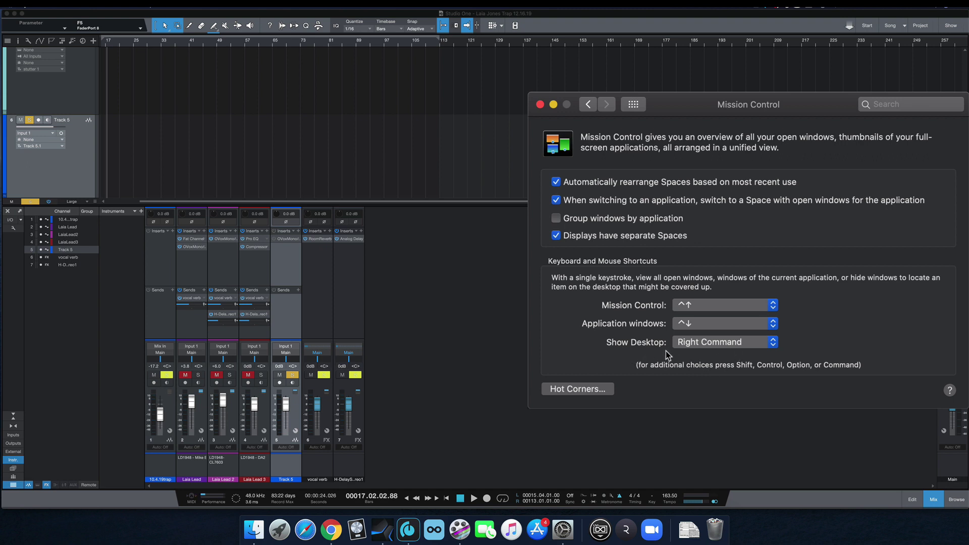
{"action": "left_click", "coordinate": [754, 343]}
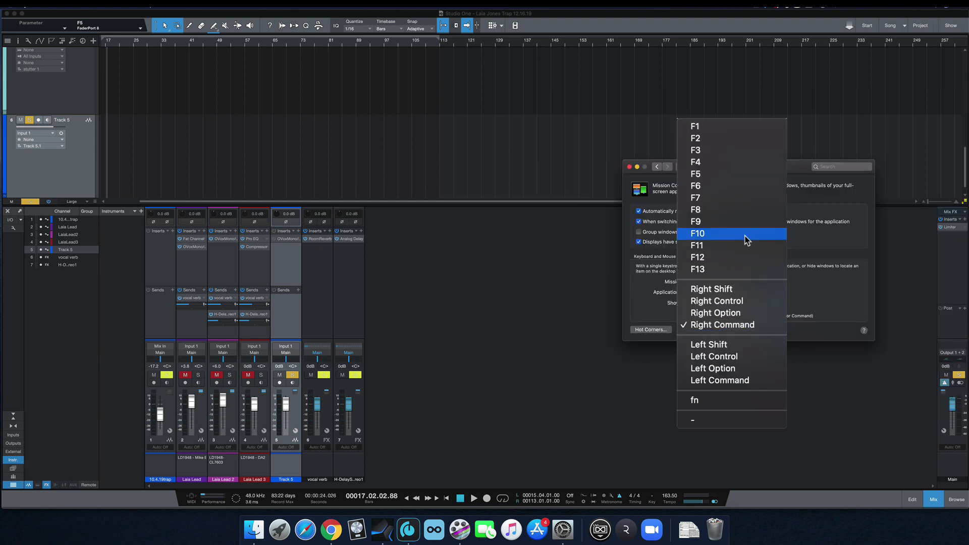
{"action": "left_click", "coordinate": [755, 324]}
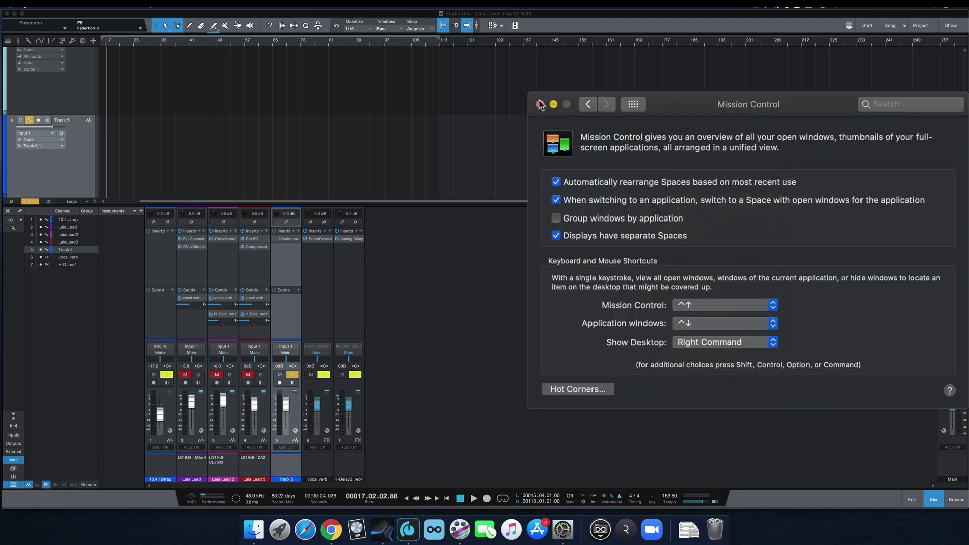
{"action": "left_click", "coordinate": [538, 104]}
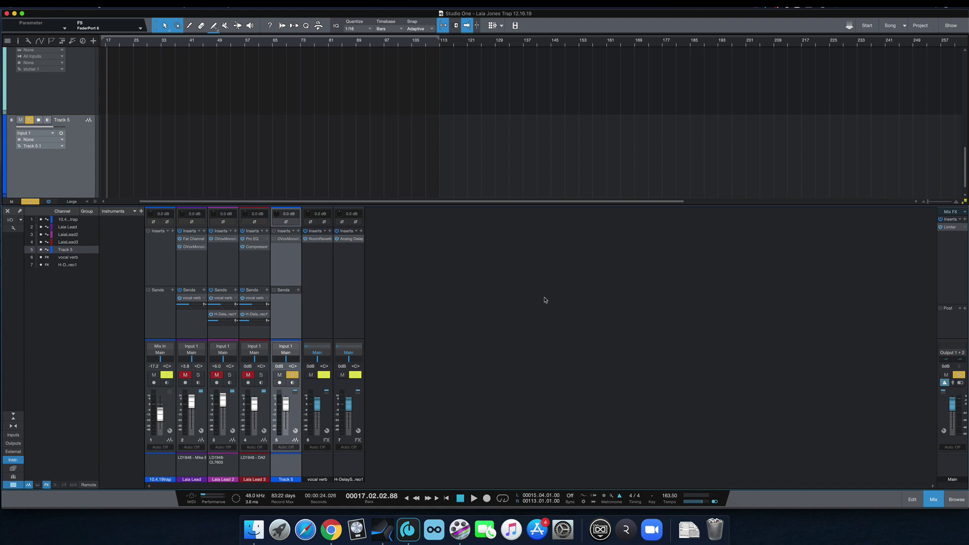
- Close Track 5's OVox editor, then open and close the LaiaLead3 channel's plugin editor
{"action": "key", "text": "super+w"}
{"action": "key", "text": "Up"}
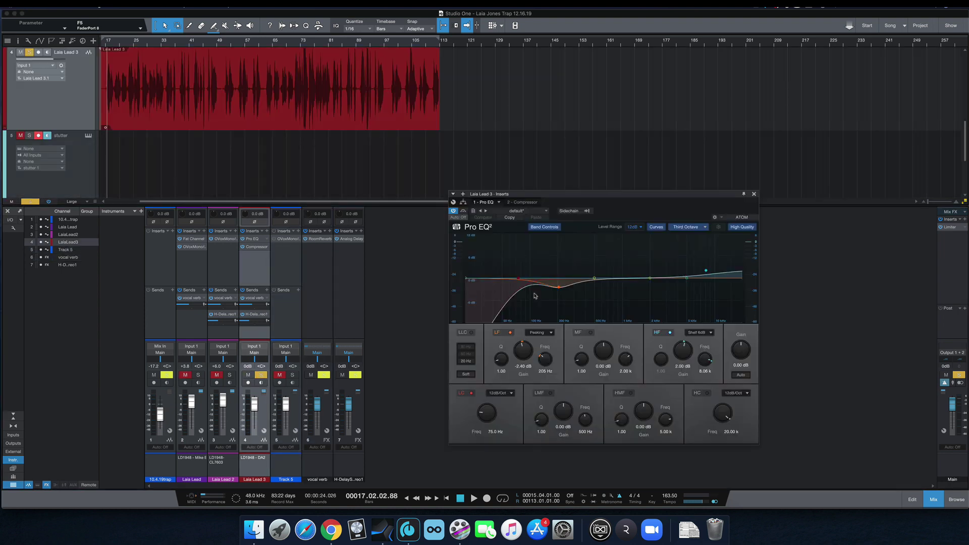
{"action": "key", "text": "super+w"}
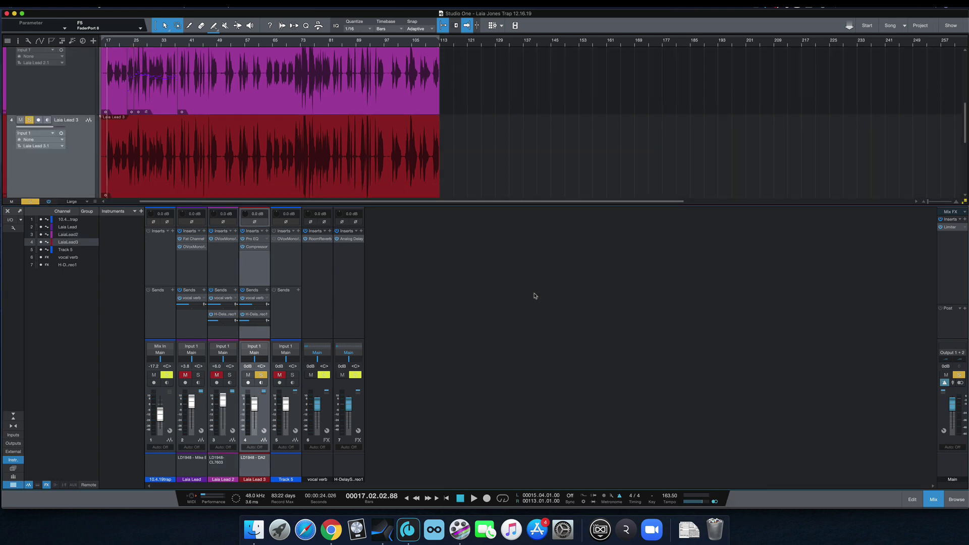
- Toggle the mixer with F3 and the Inspector with F4 to show Laia Lead 3's inserts
{"action": "key", "text": "F3"}
{"action": "key", "text": "F3"}
{"action": "key", "text": "F3"}
{"action": "key", "text": "F3"}
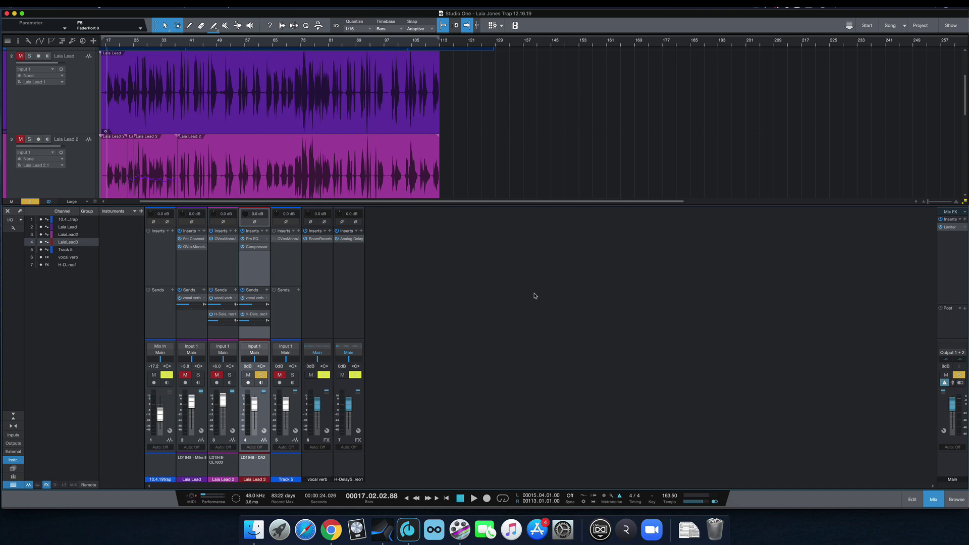
{"action": "key", "text": "F4"}
{"action": "key", "text": "F4"}
{"action": "key", "text": "F3"}
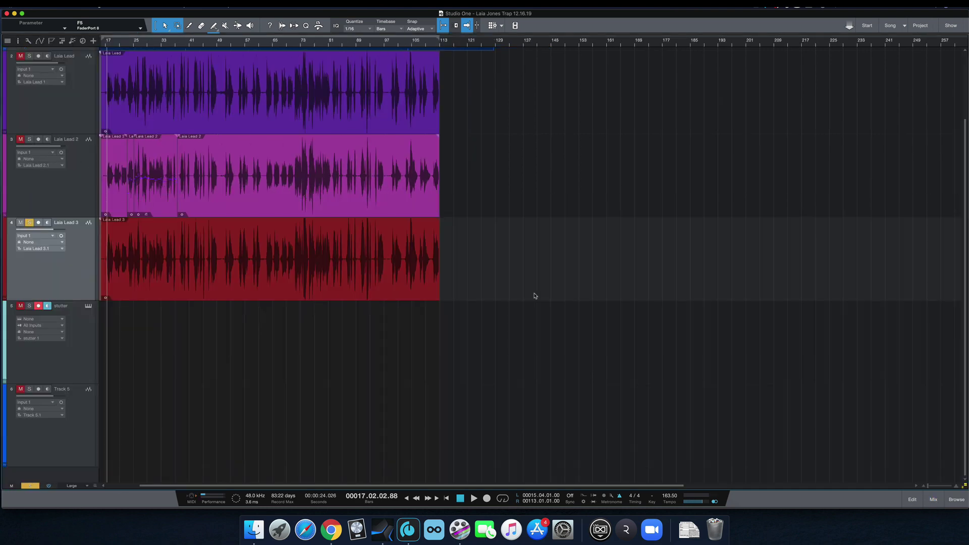
{"action": "key", "text": "F3"}
{"action": "key", "text": "F4"}
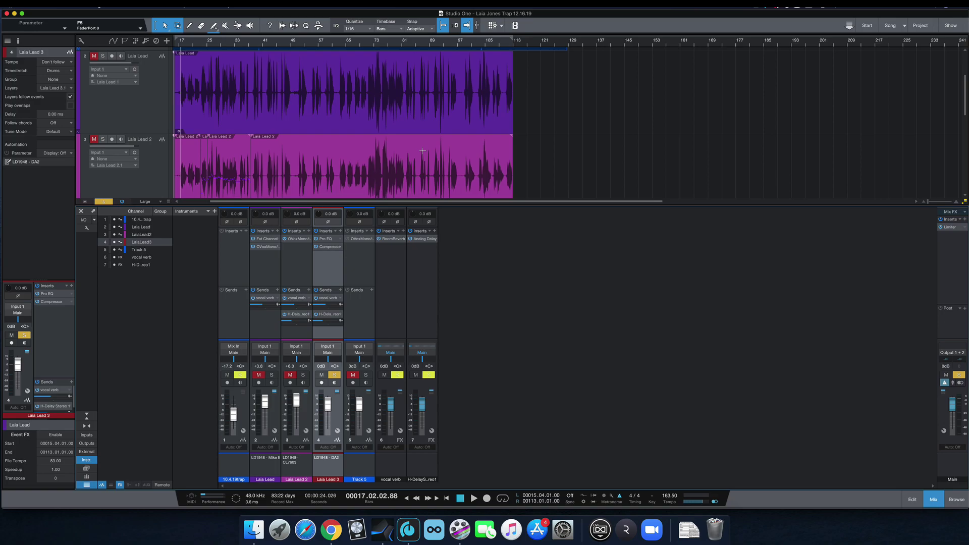
- Assign Show Channel Editor to the FaderPort 8 F5 button in External Devices, replacing Scratch Pad
{"action": "left_click", "coordinate": [141, 29]}
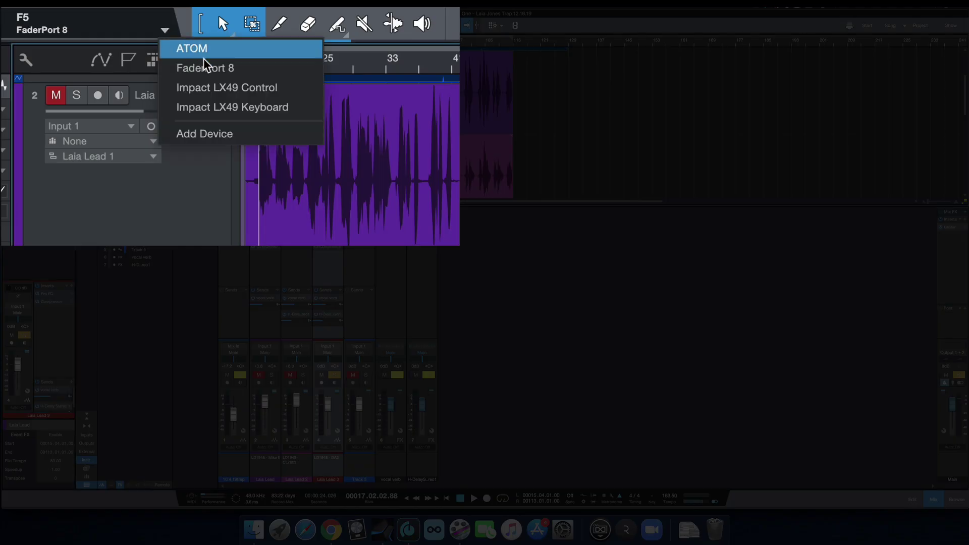
{"action": "left_click", "coordinate": [158, 44]}
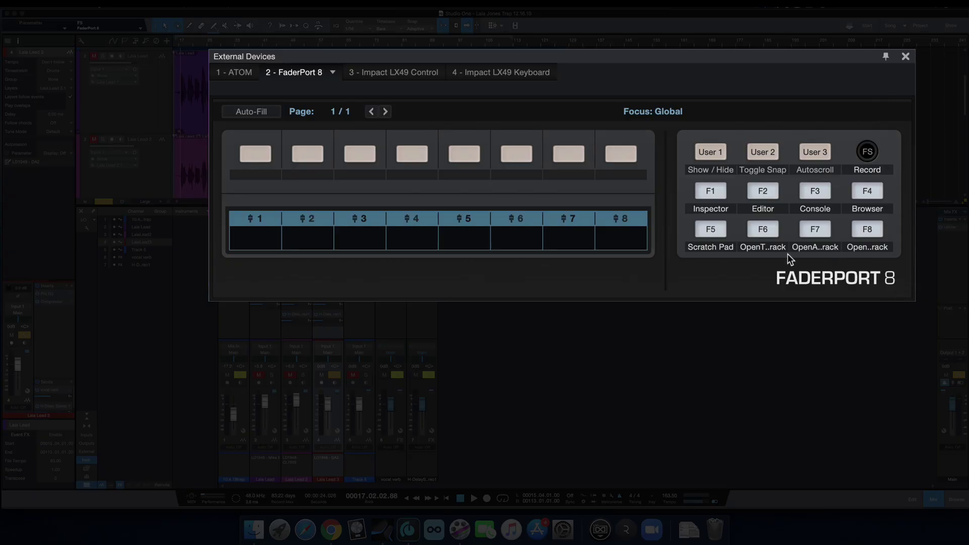
{"action": "right_click", "coordinate": [709, 230]}
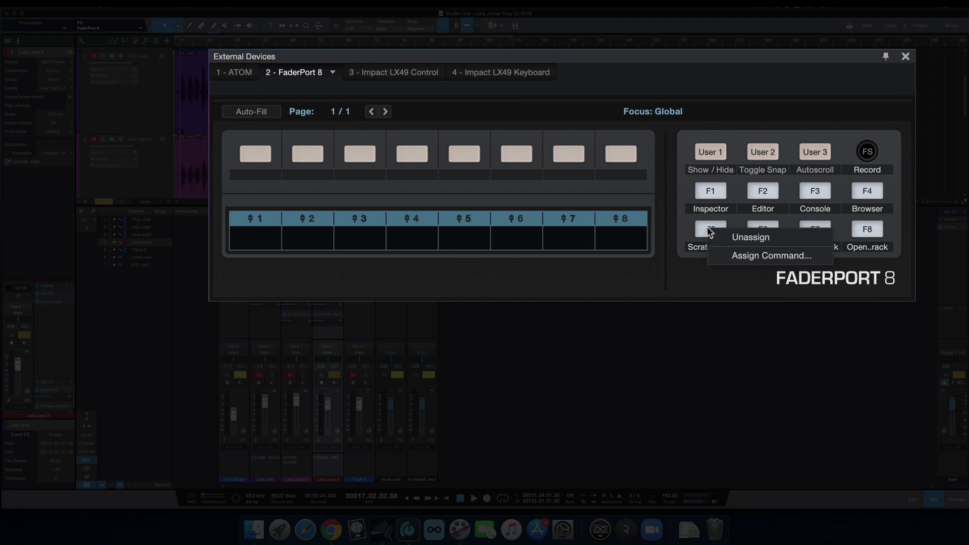
{"action": "left_click", "coordinate": [744, 256]}
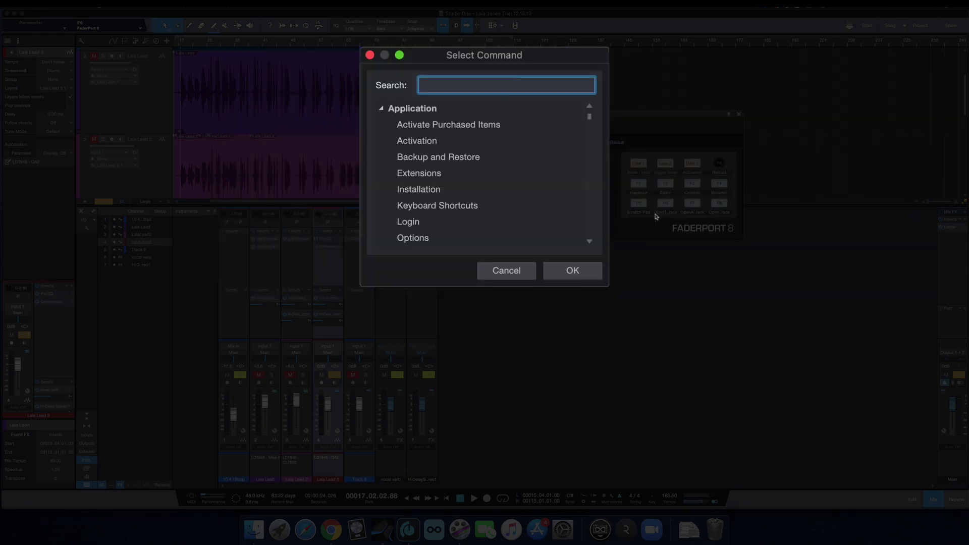
{"action": "type", "text": "show chann"}
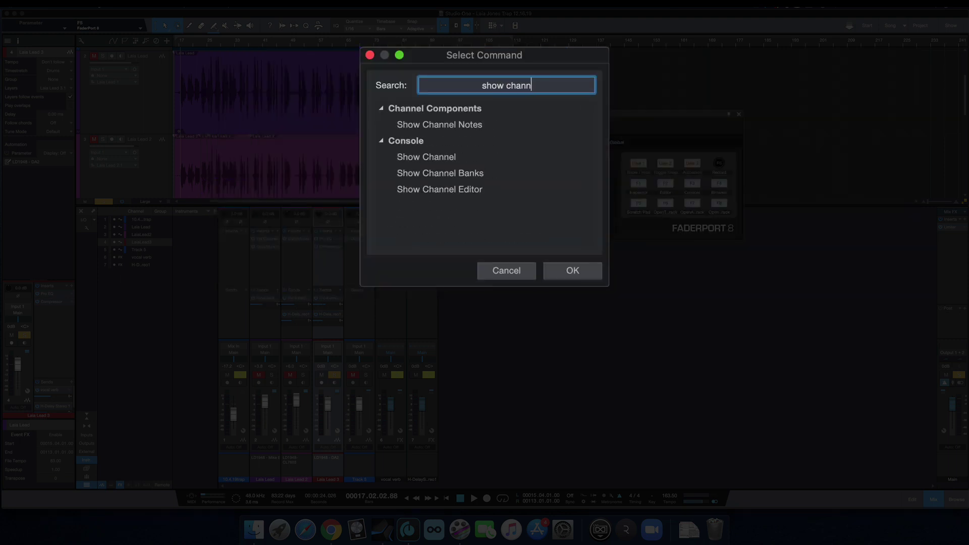
{"action": "left_click", "coordinate": [508, 190]}
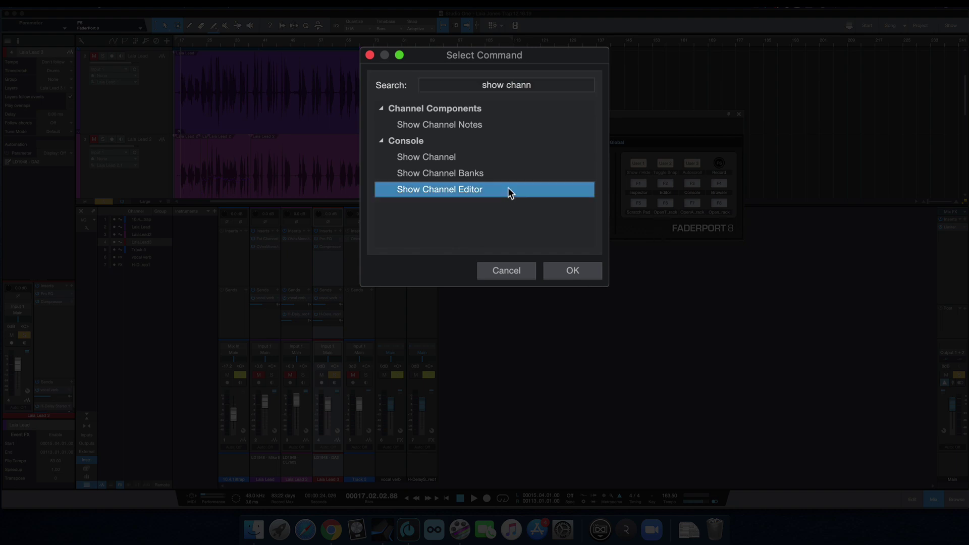
{"action": "left_click", "coordinate": [580, 265]}
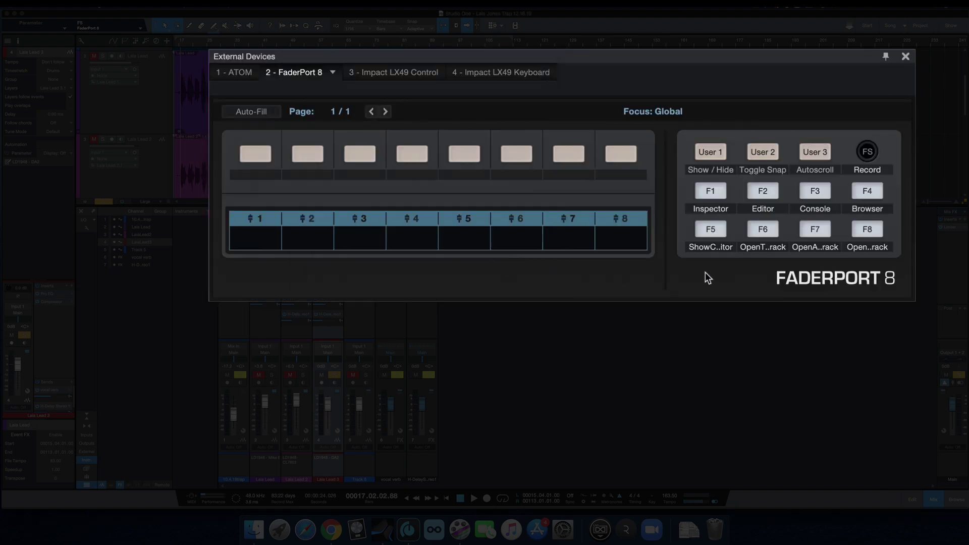
{"action": "left_click", "coordinate": [906, 56]}
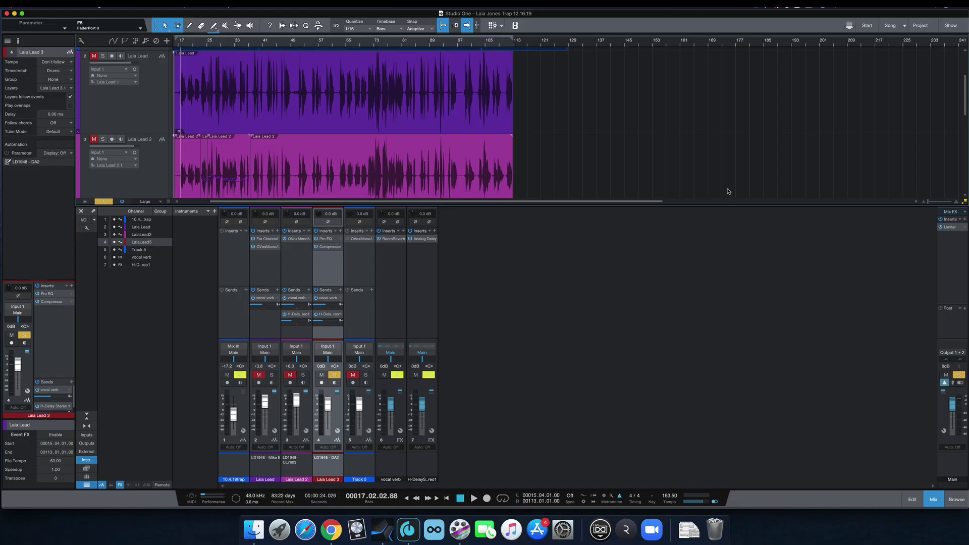
- Use F5 to open and close Laia Lead 3's Pro EQ, then Laia Lead's Fat Channel editor
{"action": "key", "text": "F5"}
{"action": "key", "text": "F5"}
{"action": "key", "text": "F5"}
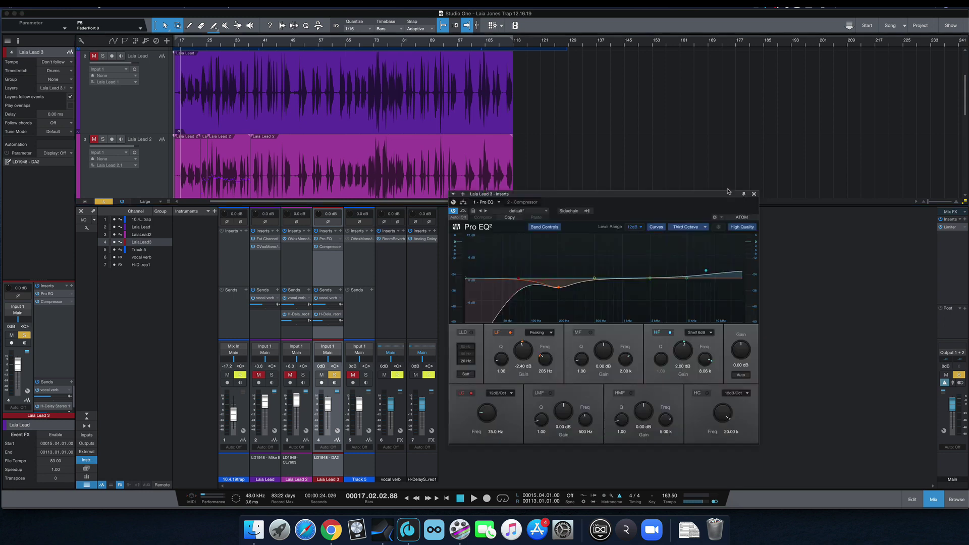
{"action": "key", "text": "F5"}
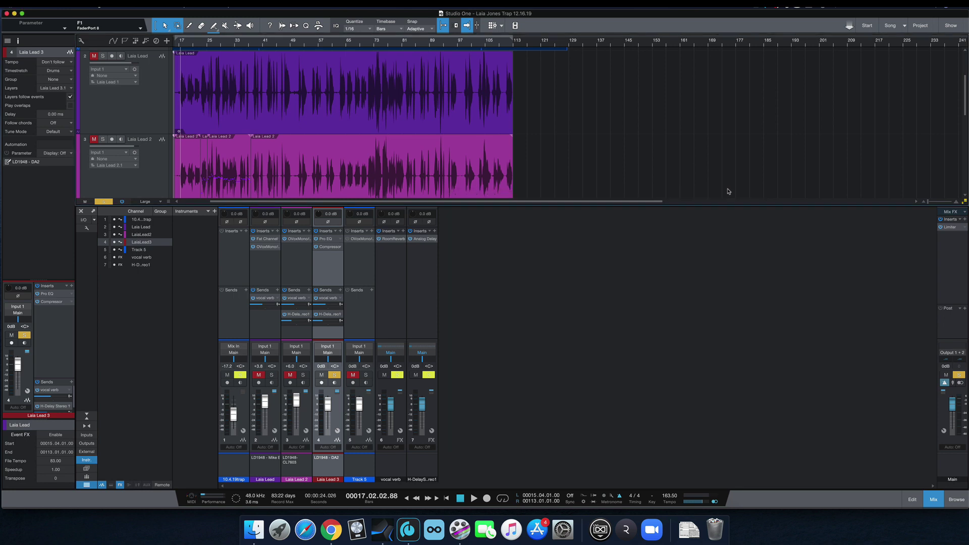
{"action": "key", "text": "Up"}
{"action": "key", "text": "Up"}
{"action": "key", "text": "Up"}
{"action": "key", "text": "Down"}
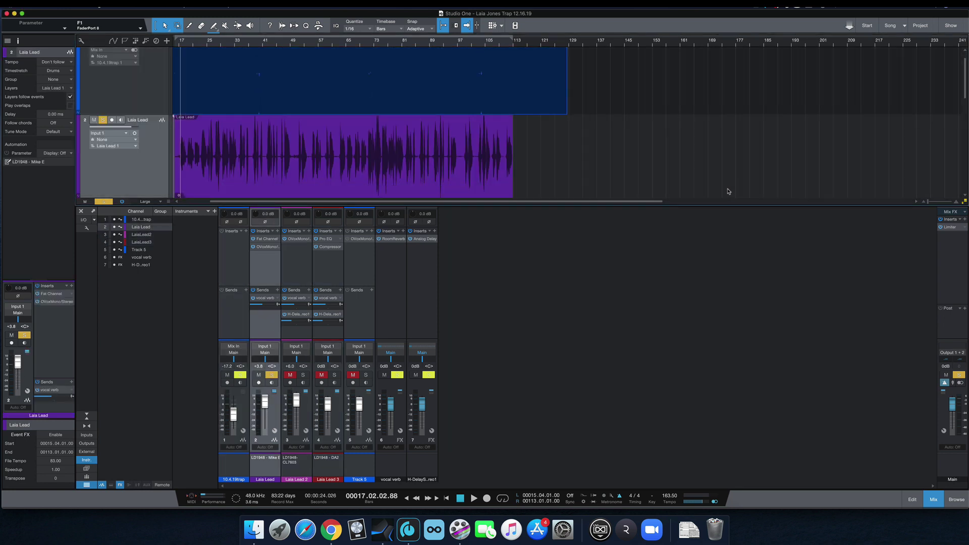
{"action": "key", "text": "F5"}
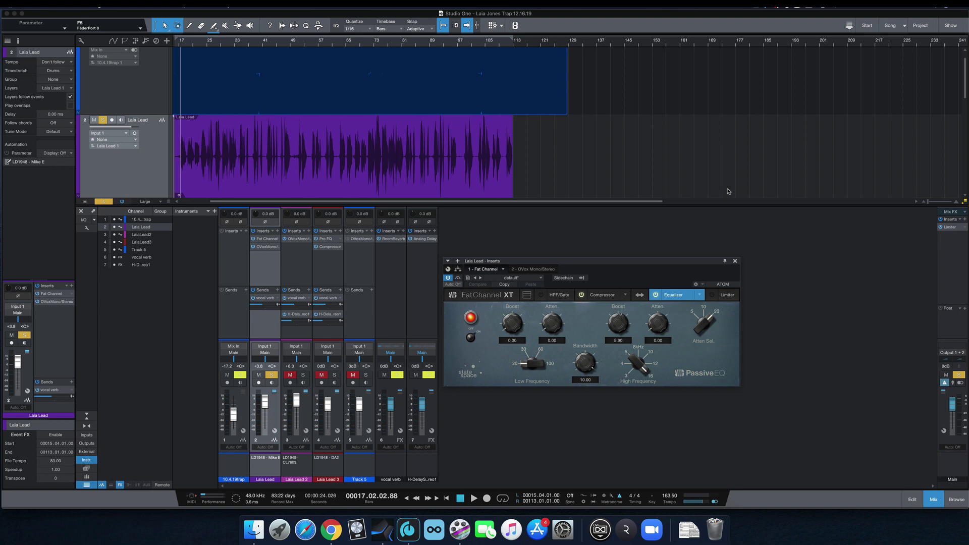
{"action": "key", "text": "F5"}
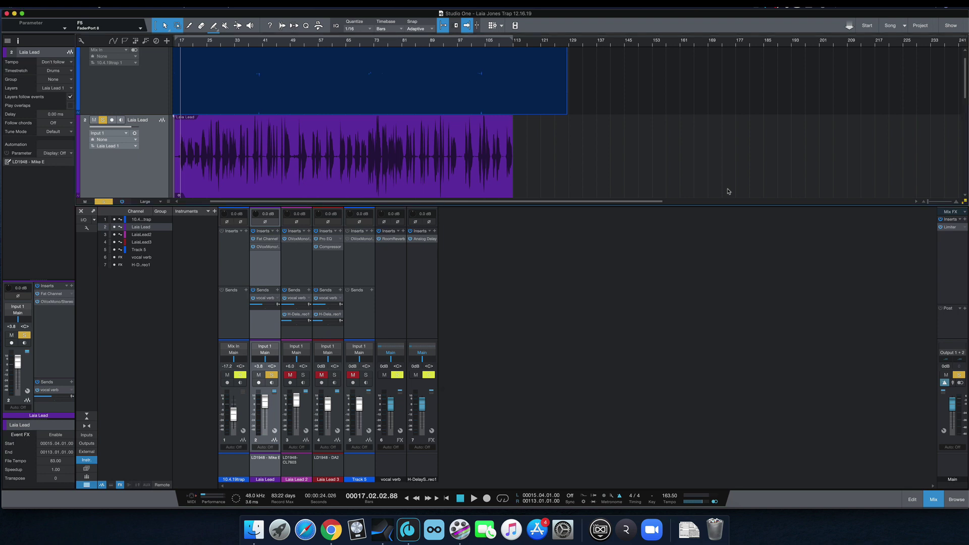